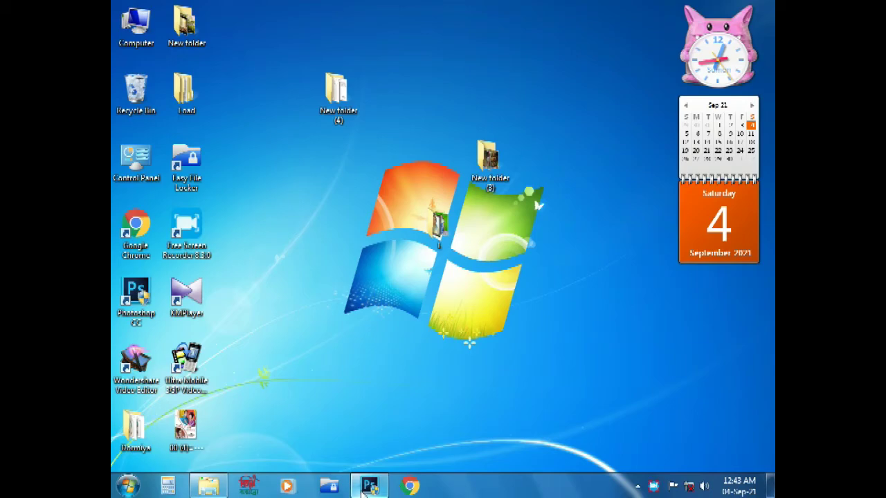
- Restore Photoshop and maximize scan0010.tif with the toolbars and History panel visible
click(368, 486)
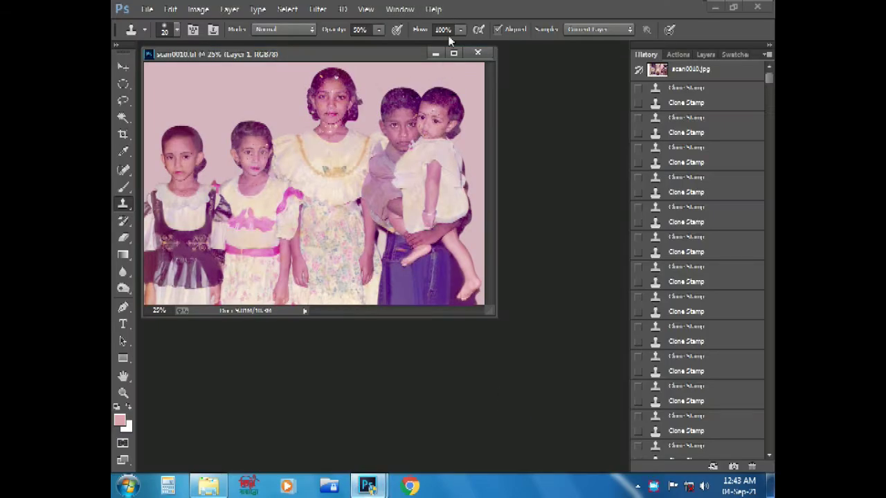
click(455, 53)
key(ctrl+plus)
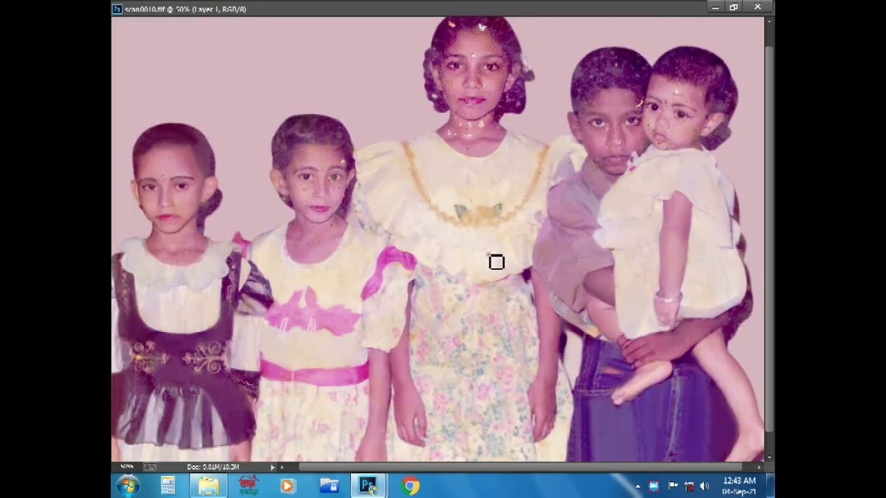
key(ctrl+minus)
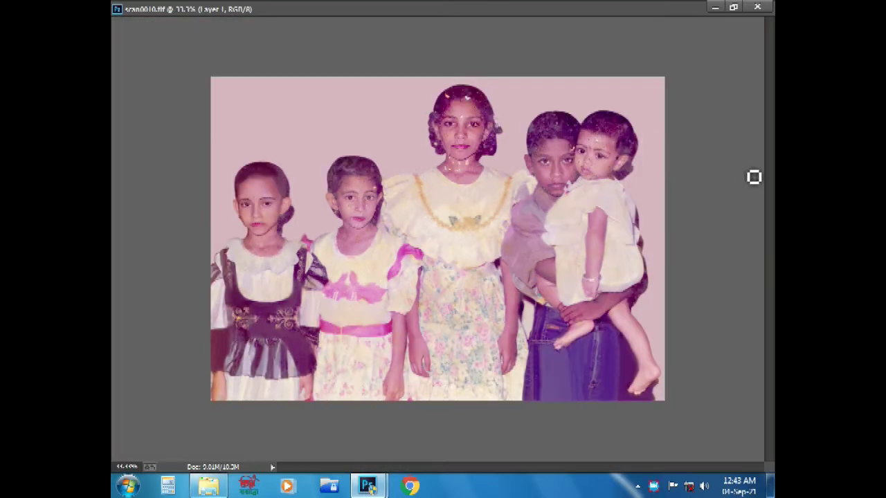
click(619, 215)
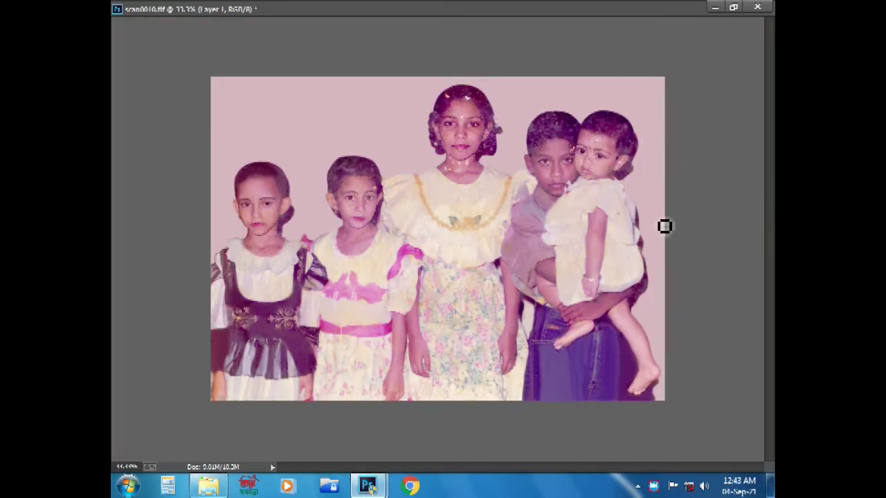
key(Tab)
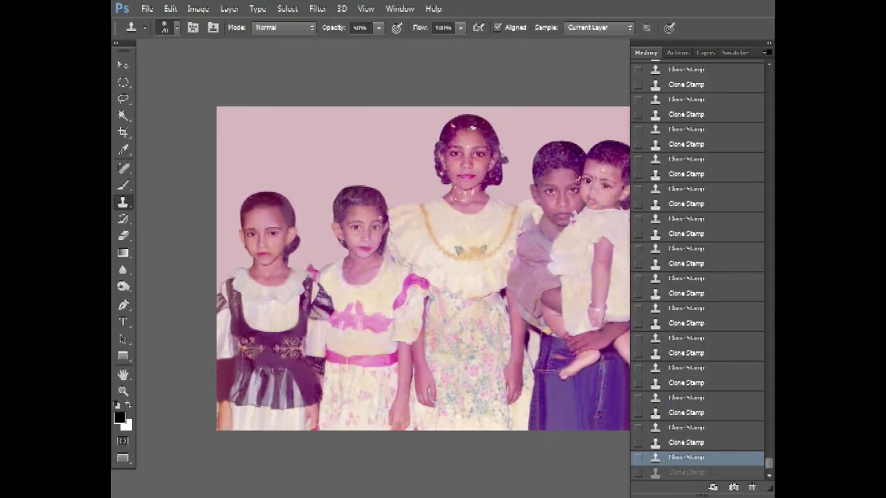
drag(770, 469, 771, 67)
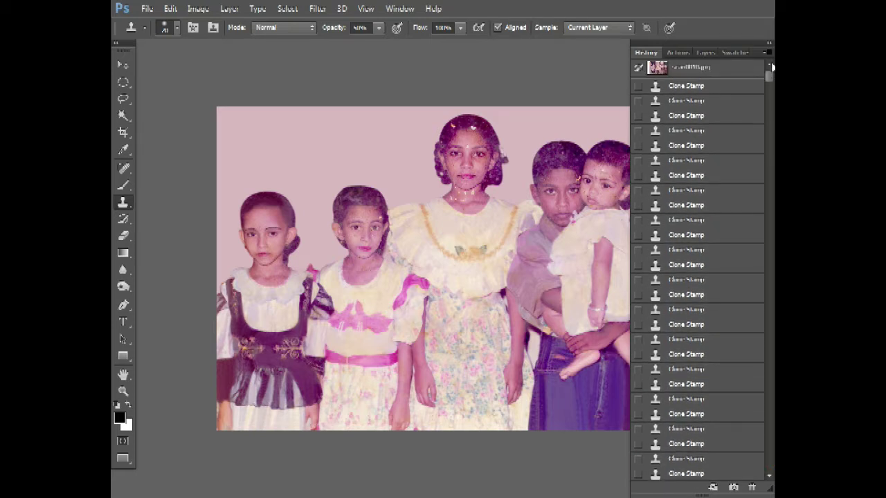
click(728, 88)
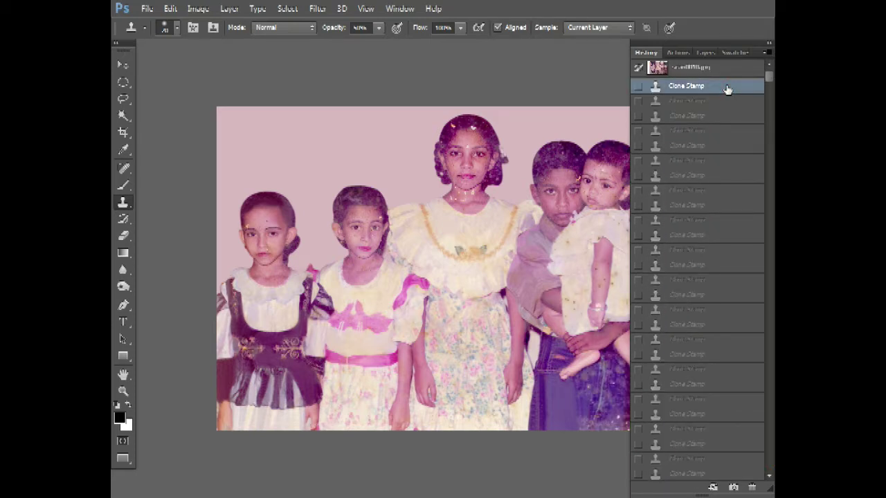
key(ctrl+z)
key(ctrl+z)
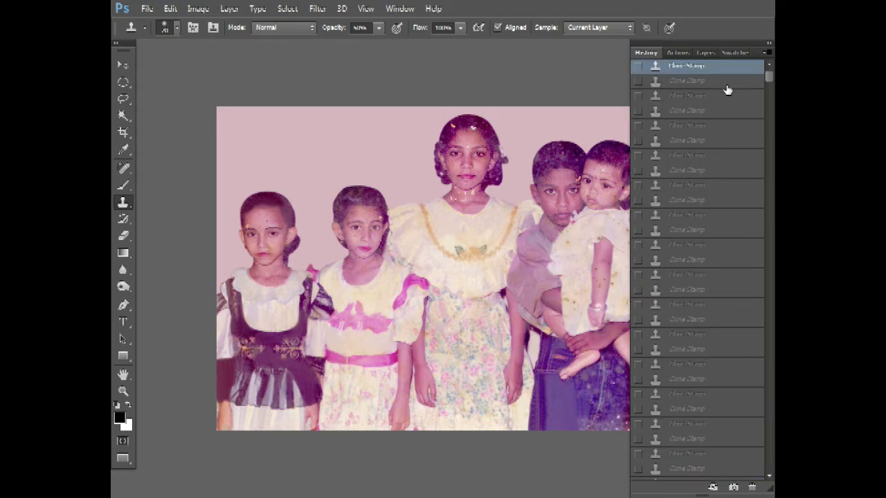
key(ctrl+z)
key(ctrl+plus)
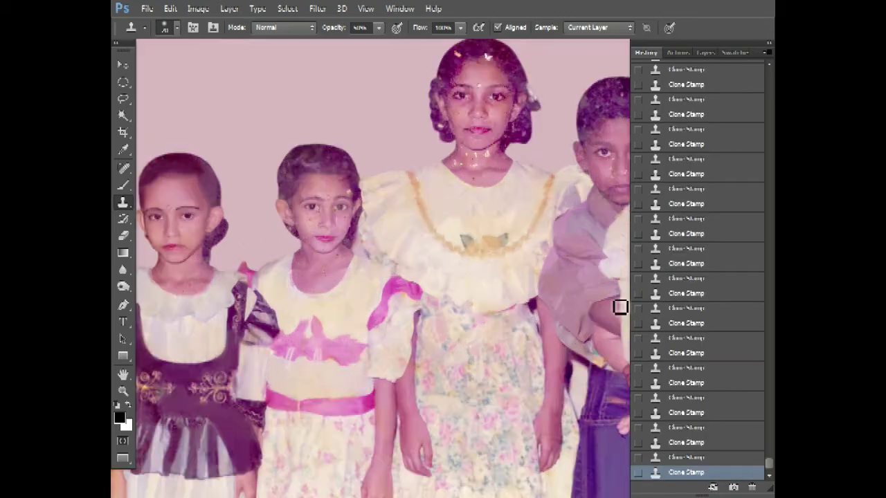
drag(570, 278, 425, 256)
key(ctrl+z)
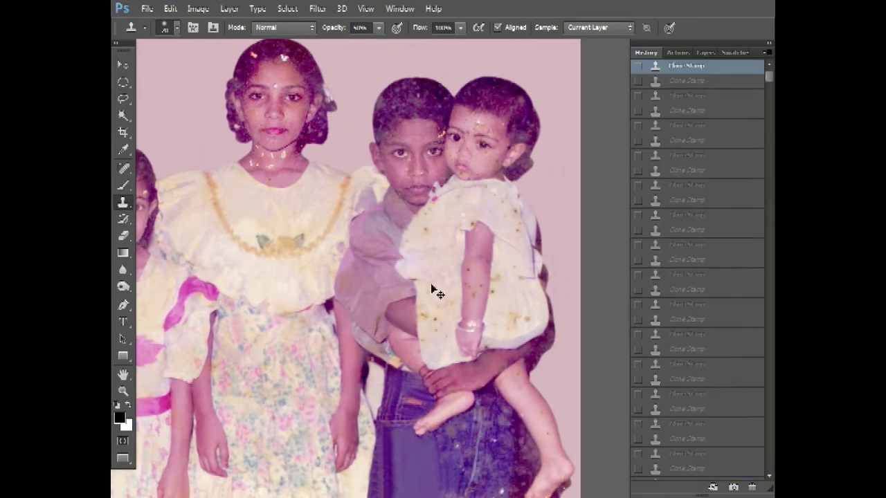
key(ctrl+z)
drag(468, 400, 467, 372)
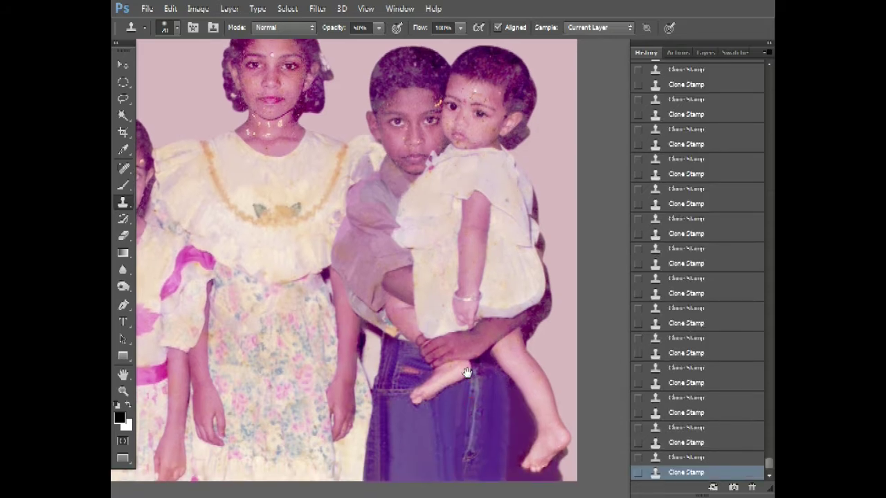
key(ctrl+z)
key(ctrl+z)
drag(361, 327, 618, 340)
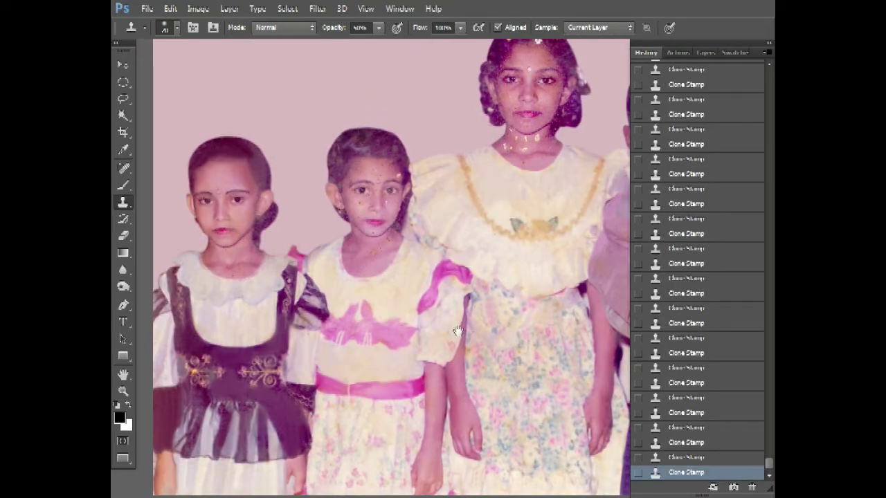
drag(457, 333, 419, 302)
key(ctrl+z)
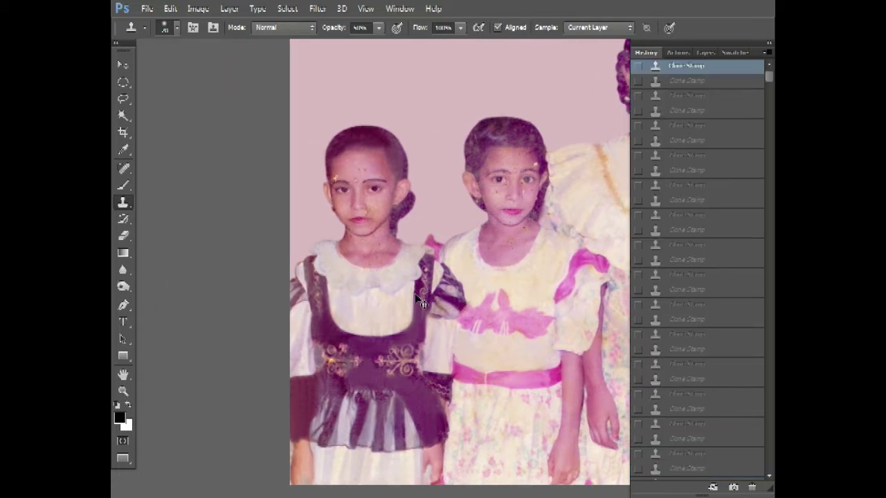
key(ctrl+z)
alt+scroll(382, 291, up, 2)
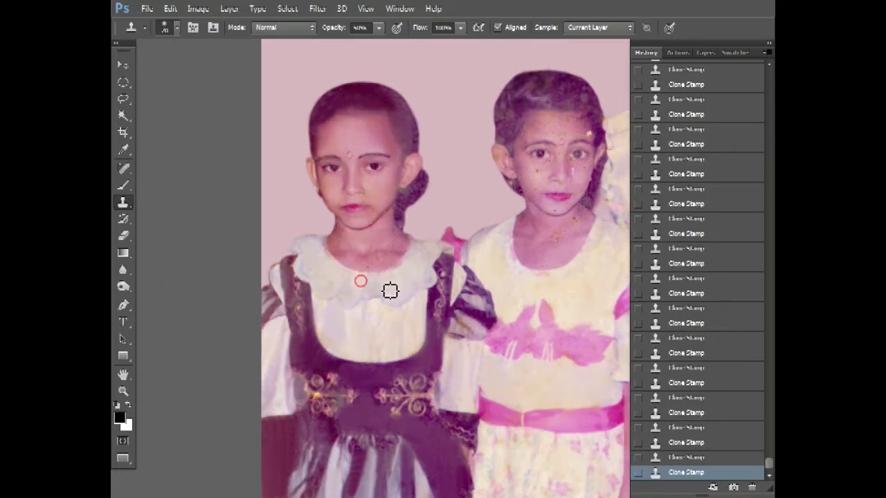
key(ctrl+z)
key(ctrl+z)
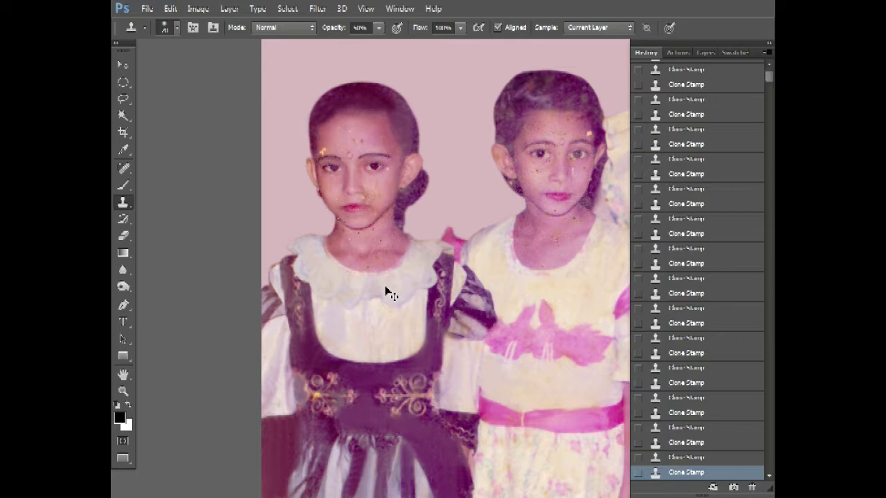
key(ctrl+z)
key(ctrl+z)
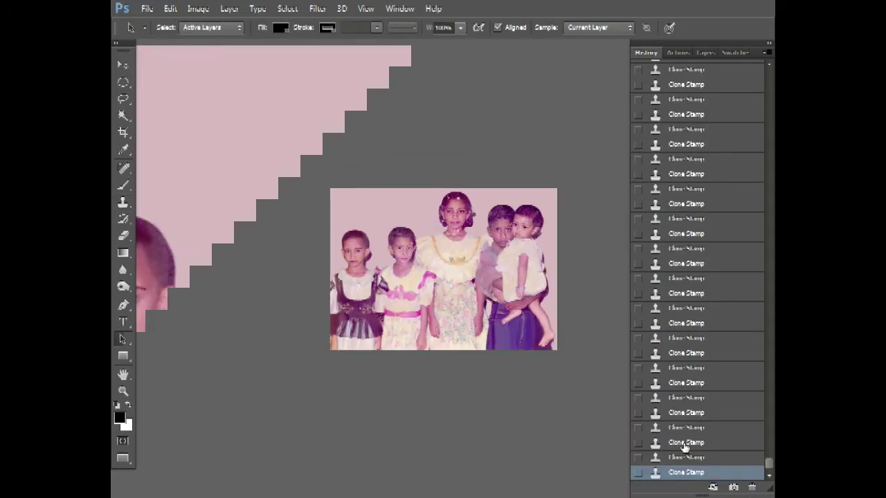
drag(769, 463, 770, 69)
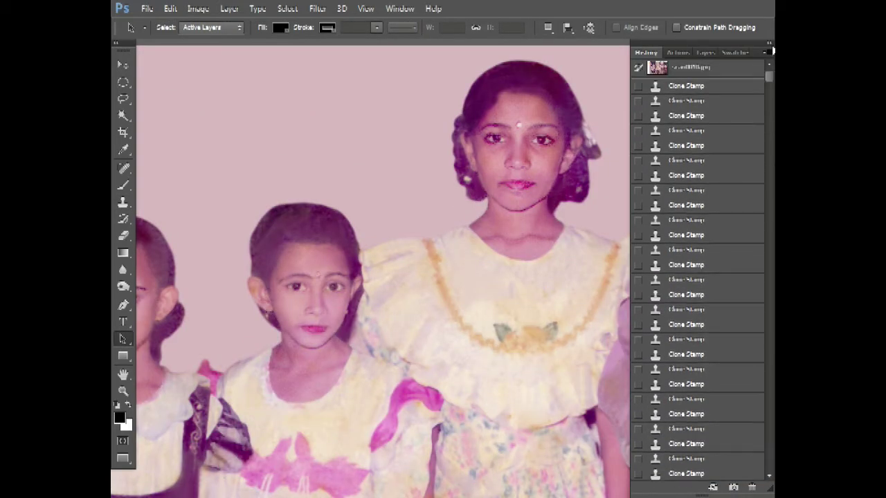
click(730, 89)
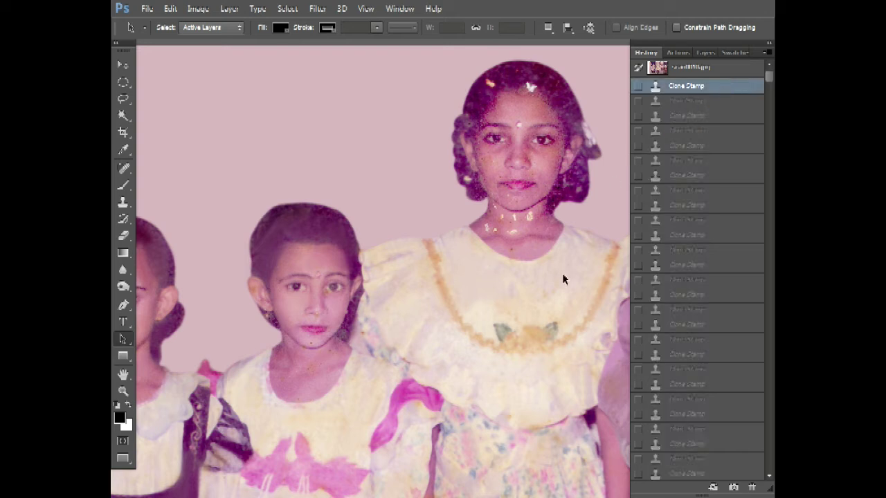
key(ctrl+z)
key(ctrl+z)
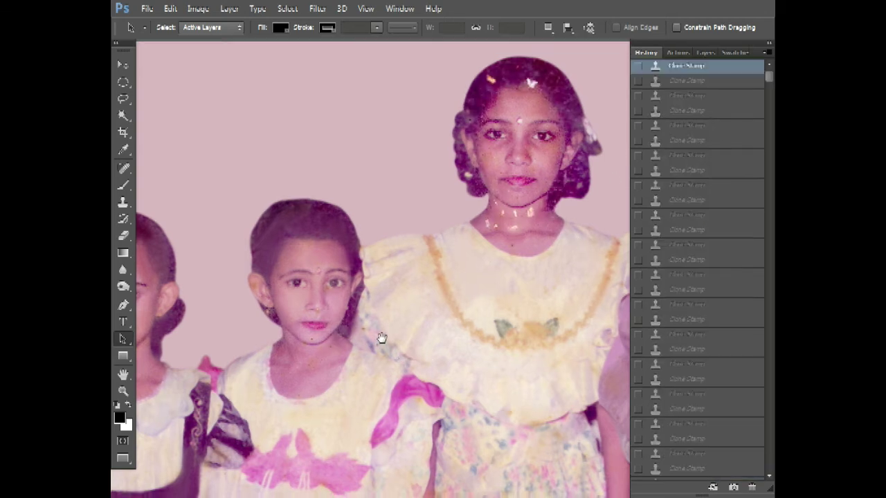
mouse_move(380, 337)
mouse_down()
mouse_move(457, 306)
mouse_move(385, 324)
mouse_move(392, 321)
mouse_up()
key(ctrl+z)
key(ctrl+z)
key(ctrl+z)
key(ctrl+z)
key(ctrl+z)
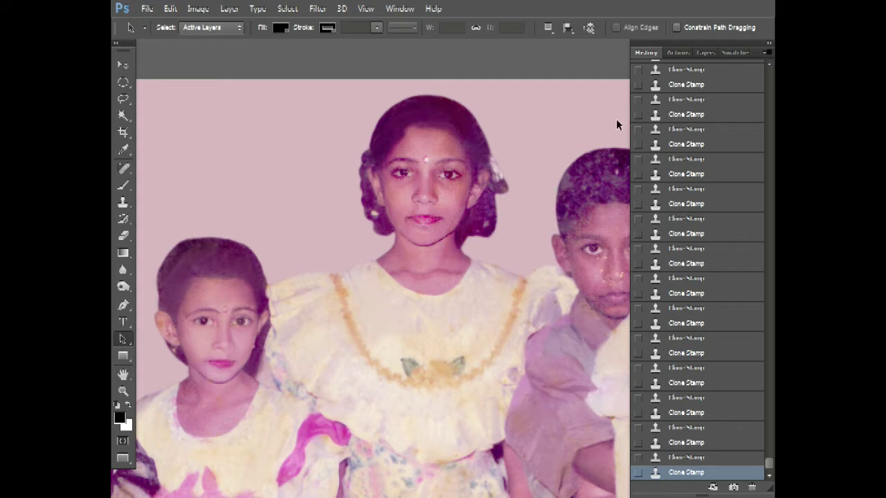
key(ctrl+z)
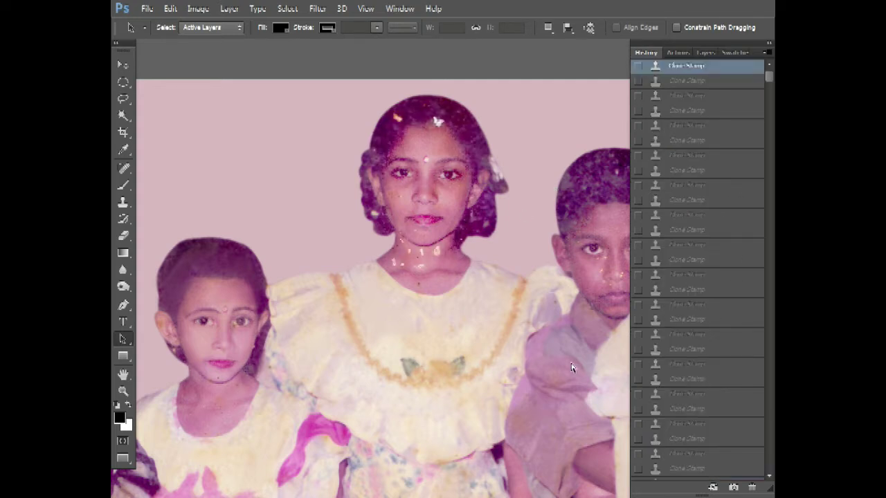
key(ctrl+plus)
key(ctrl+plus)
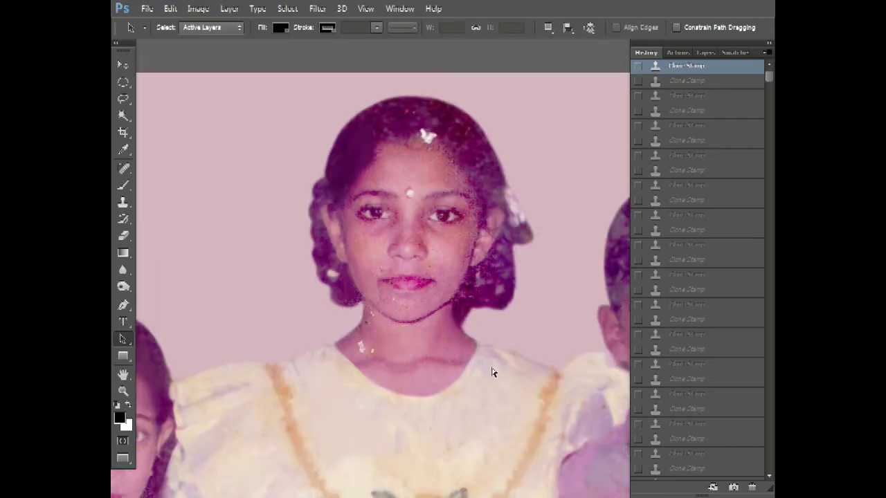
key(ctrl+z)
key(ctrl+z)
key(ctrl+z)
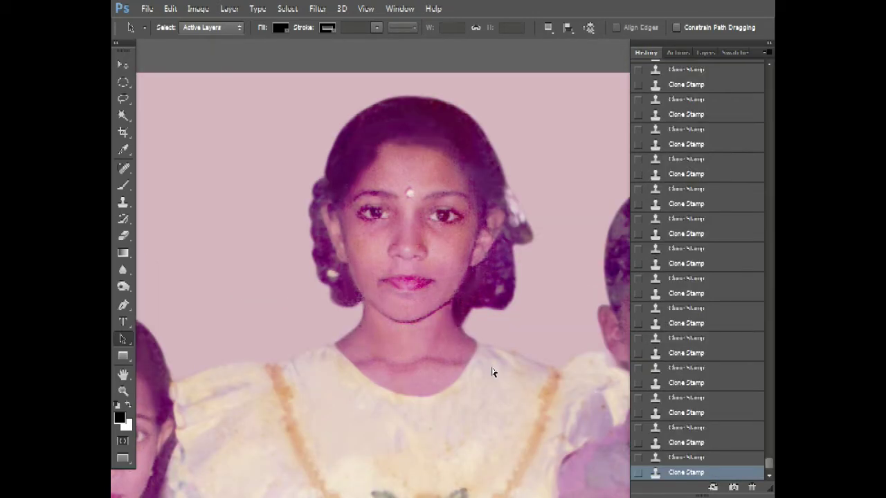
key(ctrl+z)
key(ctrl+z)
key(ctrl+minus)
key(ctrl+minus)
key(ctrl+minus)
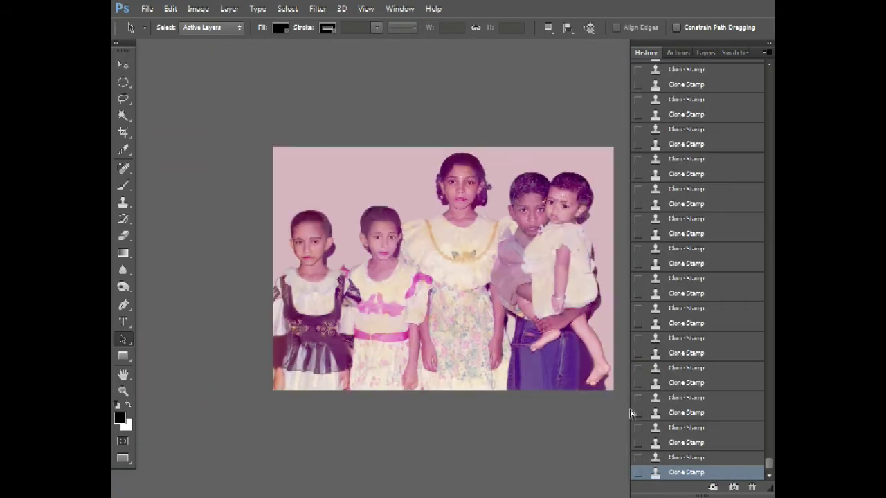
key(ctrl+minus)
key(ctrl+plus)
key(ctrl+plus)
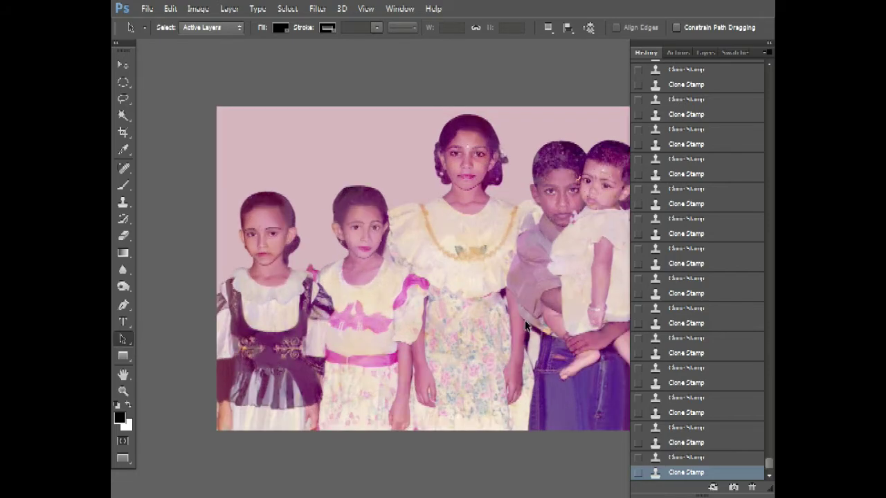
key(ctrl+z)
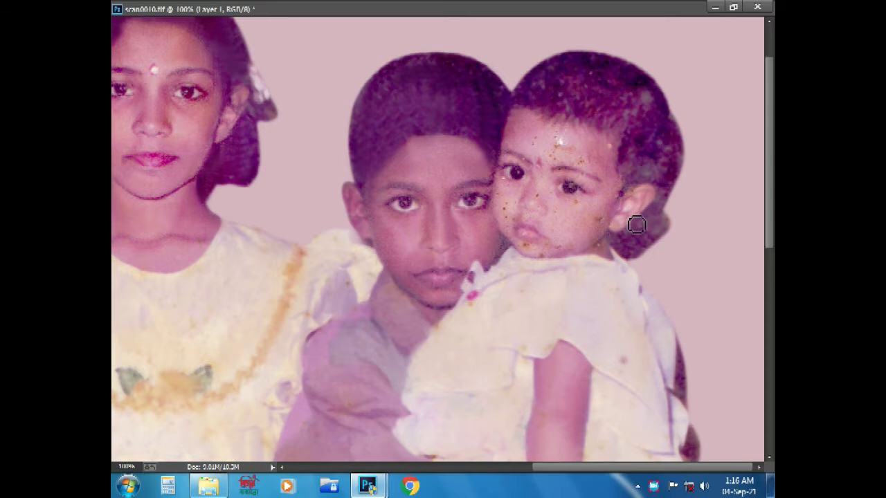
- Compare the first Clone Stamp state against the latest retouched state across the children's faces
key(f)
key(Tab)
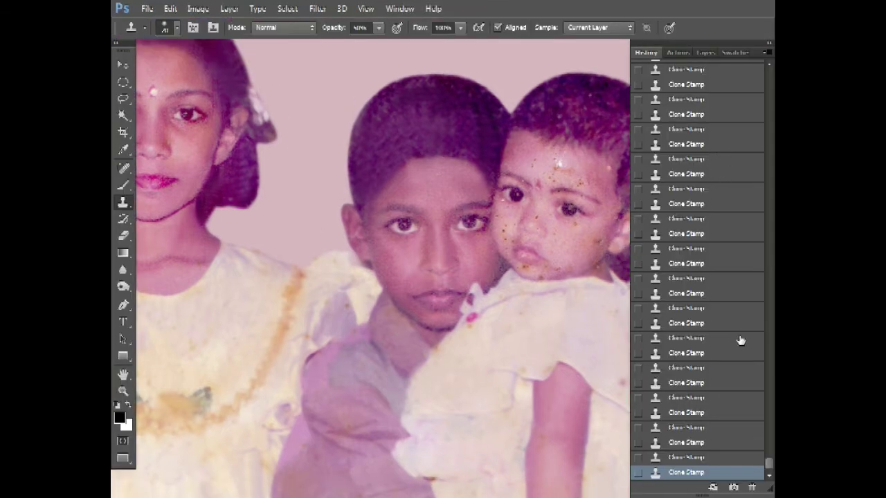
drag(771, 463, 767, 67)
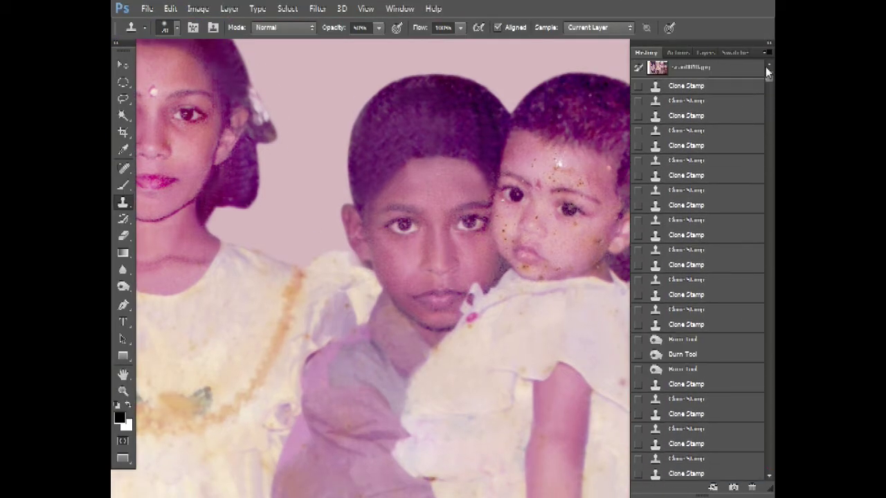
click(723, 87)
key(ctrl+z)
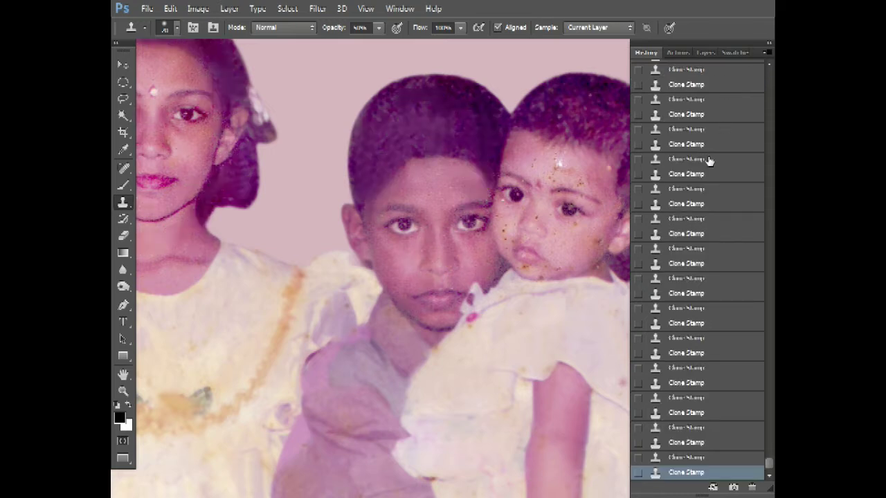
key(ctrl+z)
key(ctrl+z)
drag(430, 254, 495, 302)
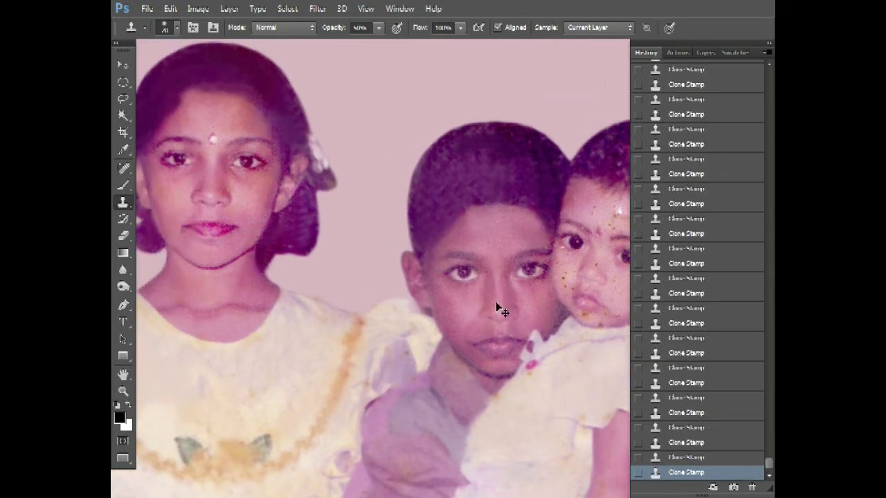
key(ctrl+z)
key(ctrl+z)
mouse_move(506, 317)
mouse_down()
mouse_move(531, 293)
mouse_move(556, 321)
mouse_move(470, 279)
mouse_up()
key(ctrl+z)
key(ctrl+z)
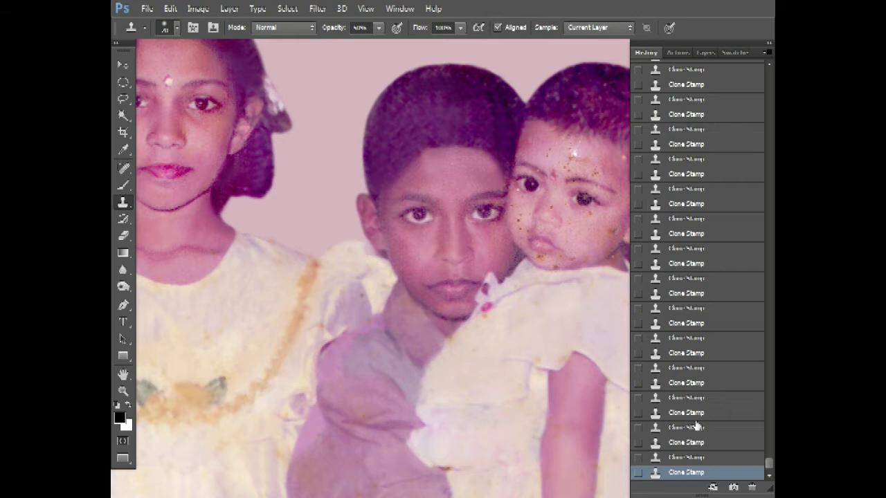
- Step back through earlier Clone Stamp states so the face spots reappear
click(696, 420)
click(700, 325)
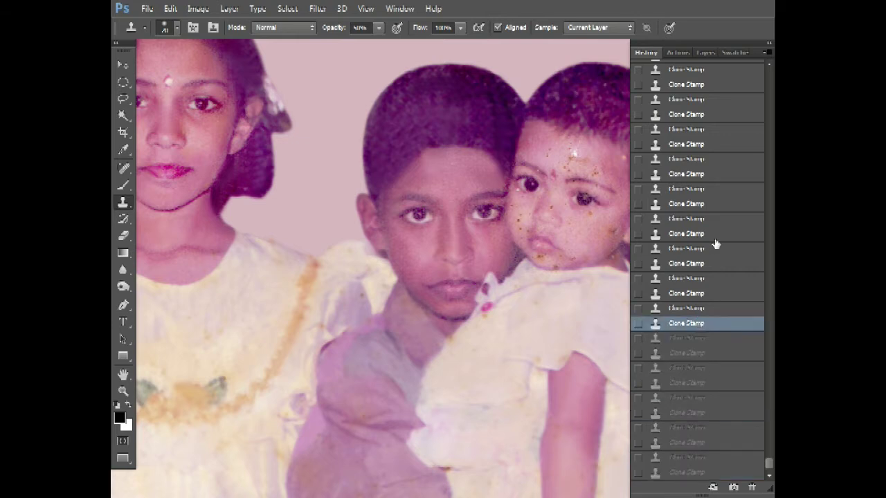
click(700, 189)
click(696, 115)
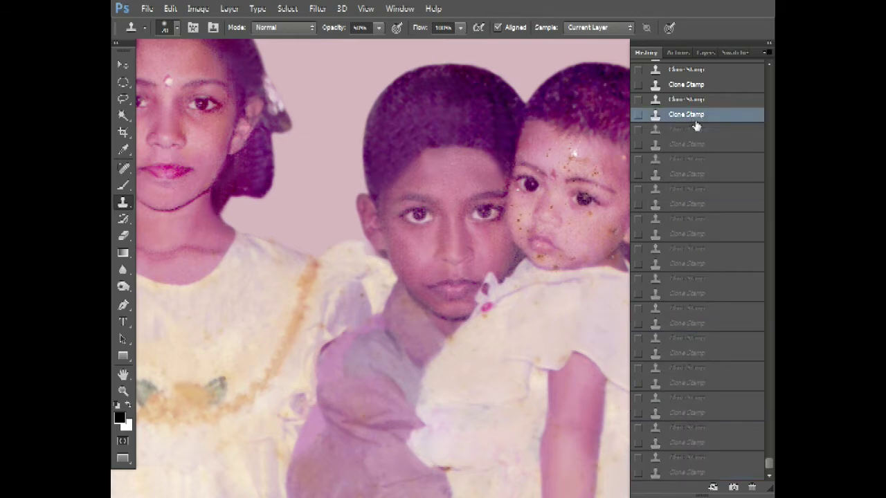
key(ctrl+shift+z)
key(ctrl+shift+z)
key(ctrl+shift+z)
key(ctrl+shift+z)
key(ctrl+shift+z)
key(ctrl+shift+z)
key(ctrl+shift+z)
key(ctrl+shift+z)
key(ctrl+shift+z)
scroll(693, 132, up, 2)
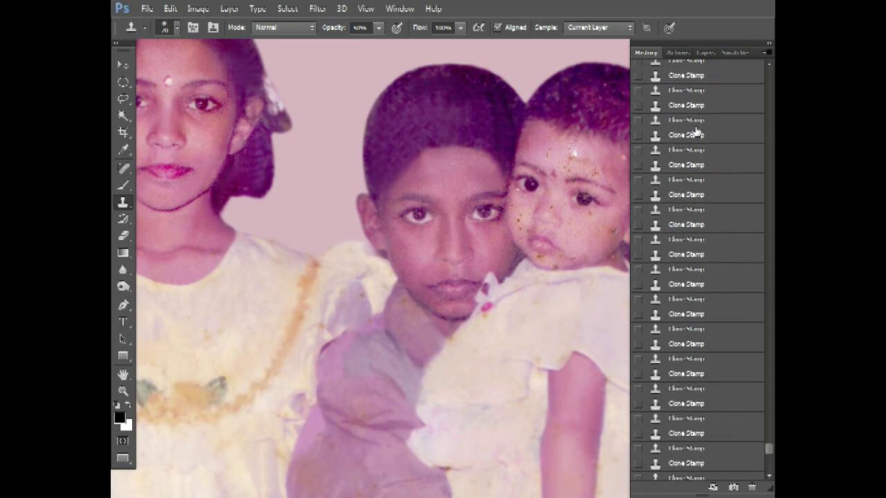
click(693, 105)
- Alternate between early Clone Stamp states and replaying the later spot fixes
key(ctrl+shift+z)
key(ctrl+shift+z)
key(ctrl+shift+z)
key(ctrl+shift+z)
key(ctrl+shift+z)
key(ctrl+shift+z)
key(ctrl+shift+z)
key(ctrl+shift+z)
key(ctrl+shift+z)
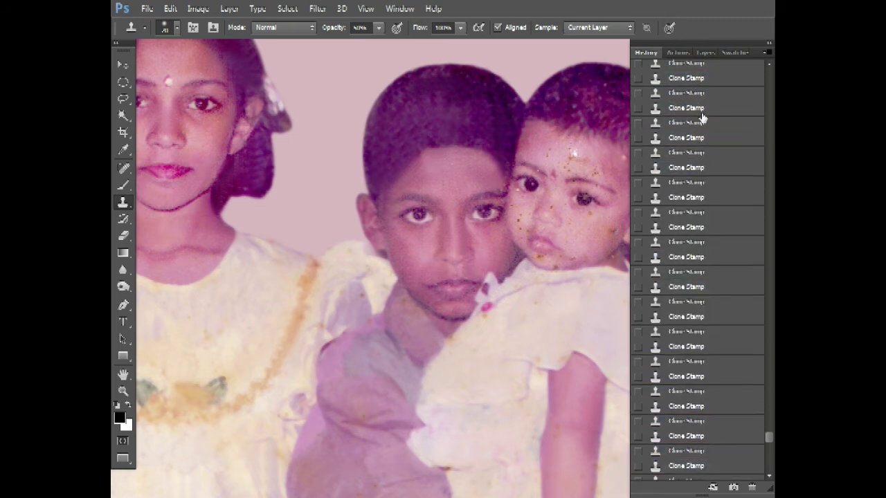
click(701, 93)
key(ctrl+shift+z)
key(ctrl+shift+z)
key(ctrl+shift+z)
key(ctrl+shift+z)
key(ctrl+shift+z)
key(ctrl+shift+z)
key(ctrl+shift+z)
key(ctrl+shift+z)
key(ctrl+shift+z)
key(ctrl+shift+z)
key(ctrl+shift+z)
key(ctrl+shift+z)
click(718, 86)
key(ctrl+shift+z)
key(ctrl+shift+z)
key(ctrl+shift+z)
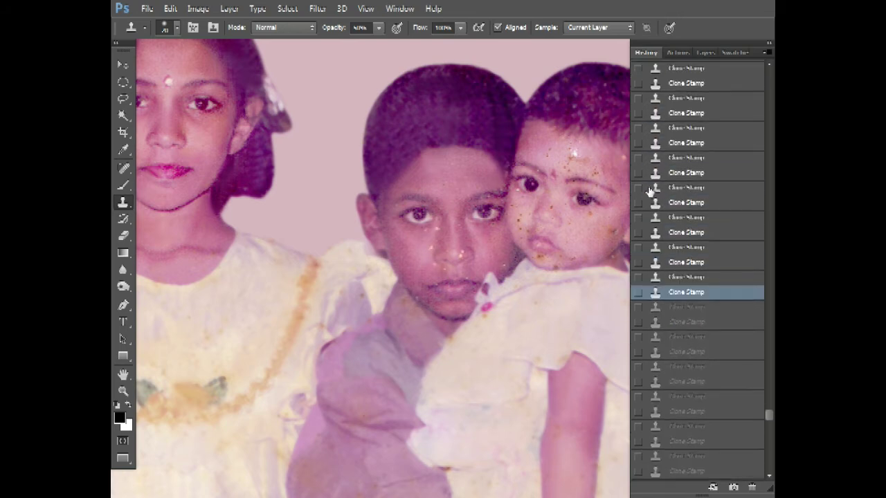
key(ctrl+shift+z)
key(ctrl+shift+z)
key(ctrl+shift+z)
scroll(675, 200, up, 1)
click(688, 75)
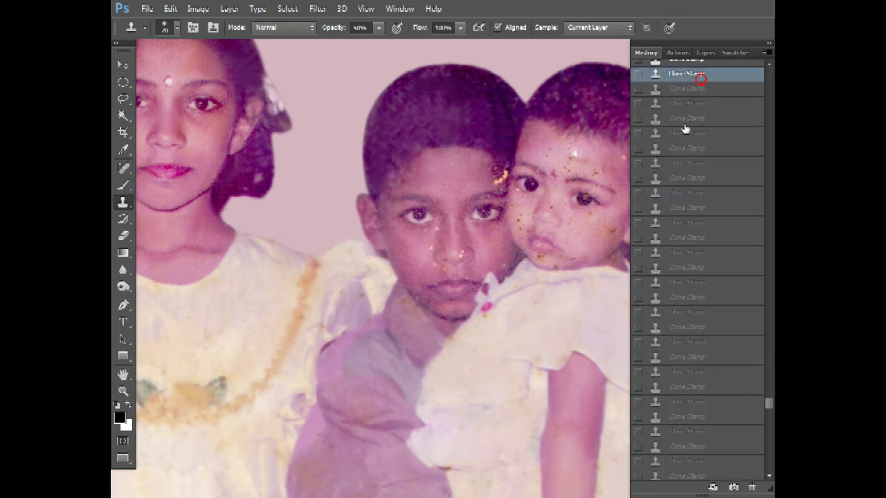
key(ctrl+shift+z)
key(ctrl+shift+z)
key(ctrl+shift+z)
key(ctrl+shift+z)
key(ctrl+shift+z)
key(ctrl+shift+z)
click(691, 81)
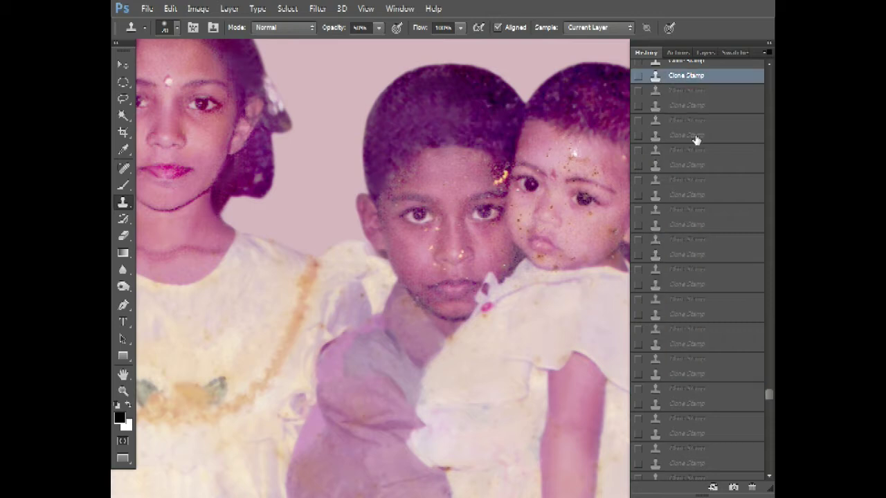
key(ctrl+shift+z)
key(ctrl+shift+z)
key(ctrl+shift+z)
click(697, 87)
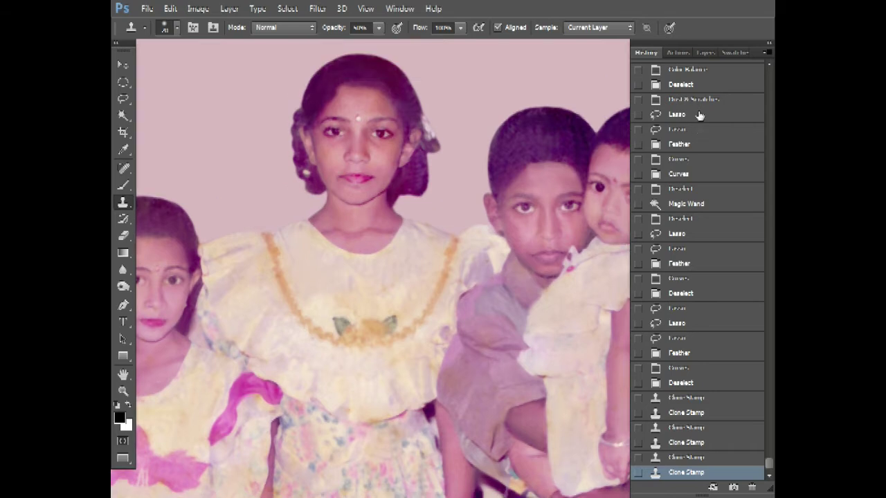
- Toggle between the first Clone Stamp state and the fully cleaned photo
drag(769, 464, 767, 60)
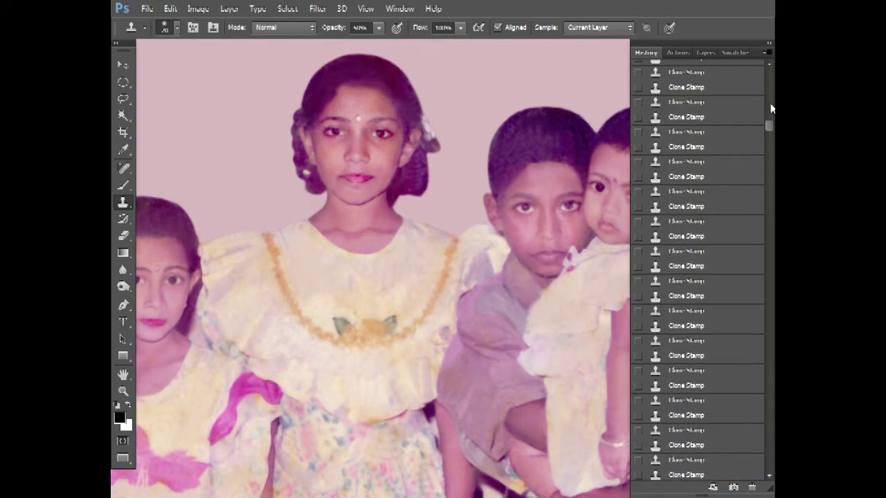
drag(576, 247, 468, 277)
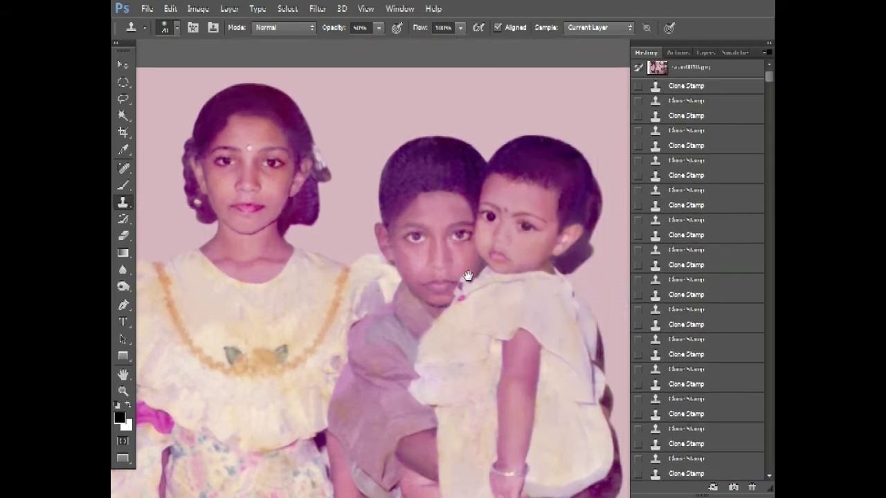
click(692, 86)
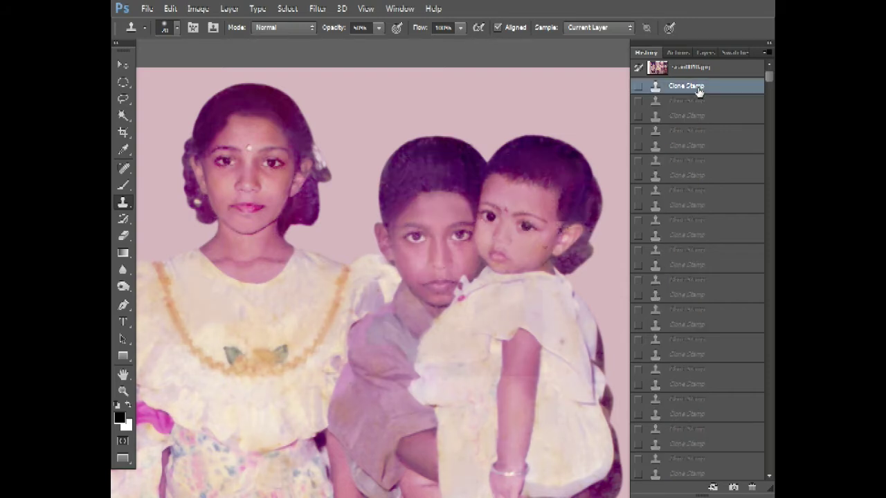
key(ctrl+z)
key(ctrl+z)
key(ctrl+z)
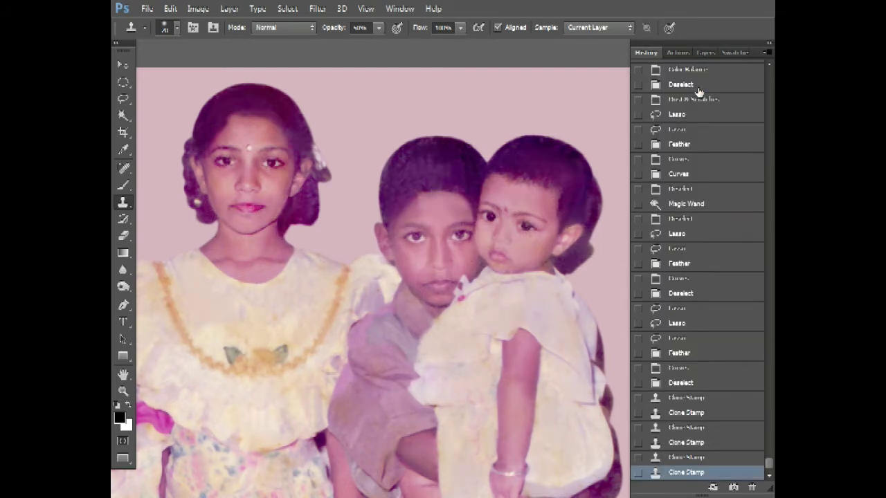
key(ctrl+z)
key(ctrl+z)
key(ctrl+z)
scroll(560, 263, up, 1)
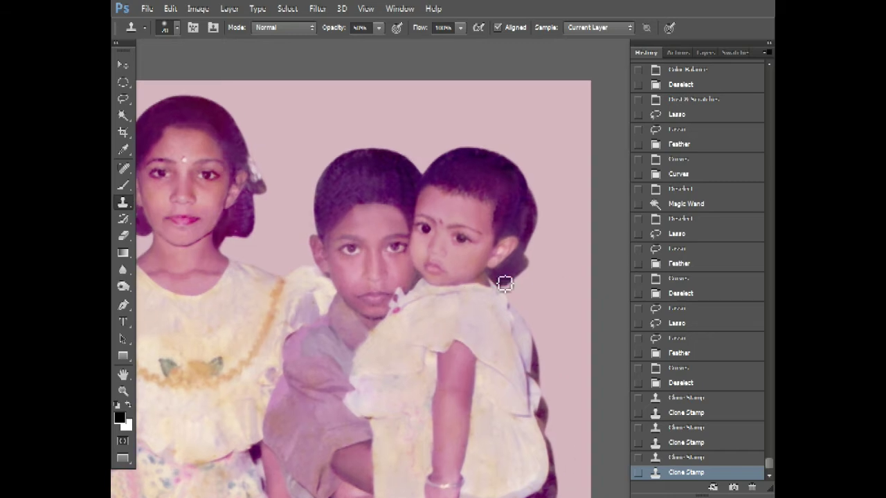
scroll(503, 283, up, 1)
key(ctrl+z)
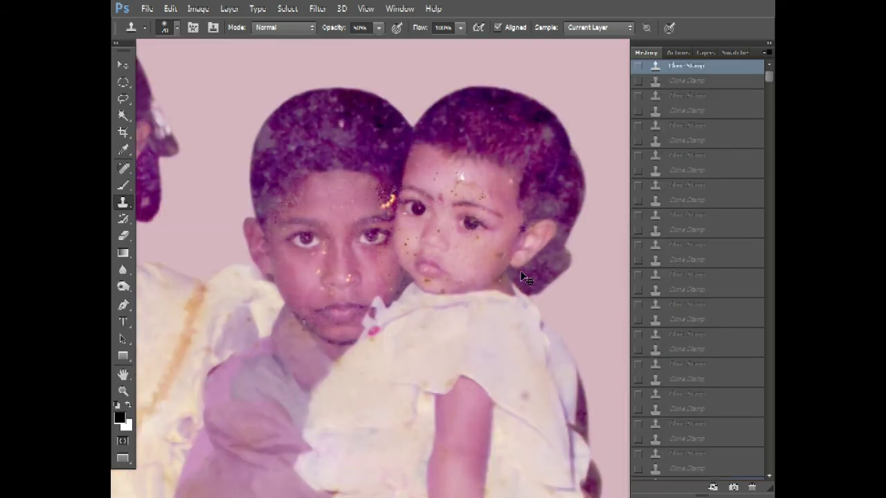
- Zoom out to fit all five children in the final retouched state
key(ctrl+z)
key(ctrl+z)
key(ctrl+z)
key(ctrl+minus)
key(ctrl+z)
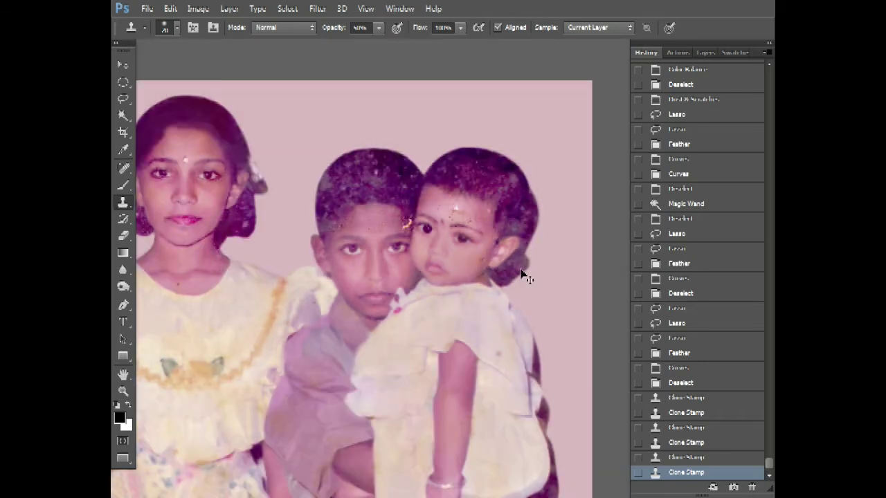
key(ctrl+z)
key(ctrl+minus)
- Preview the retouched scan0010.tif in full-screen modes, then return to the normal workspace
key(ctrl+minus)
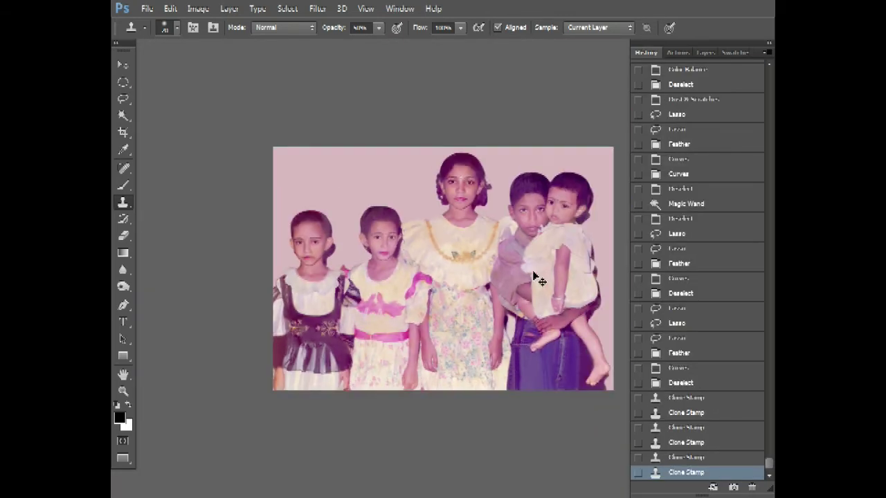
key(ctrl+plus)
key(ctrl+minus)
key(f)
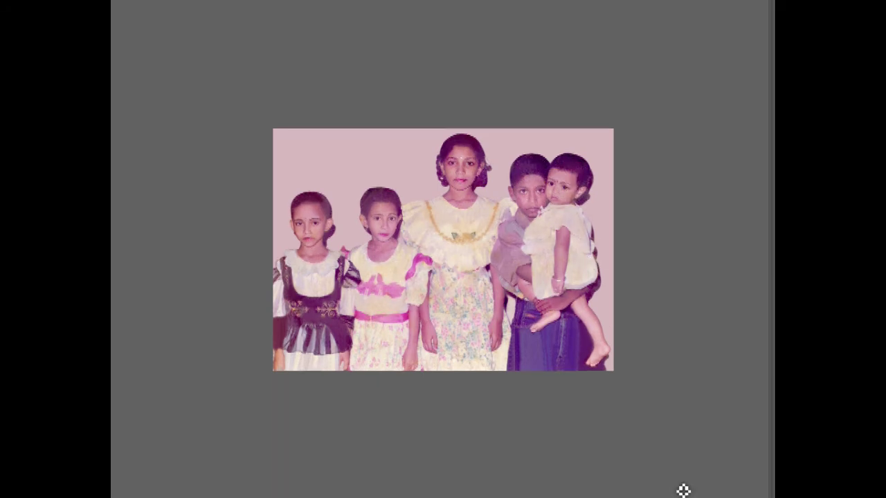
key(f)
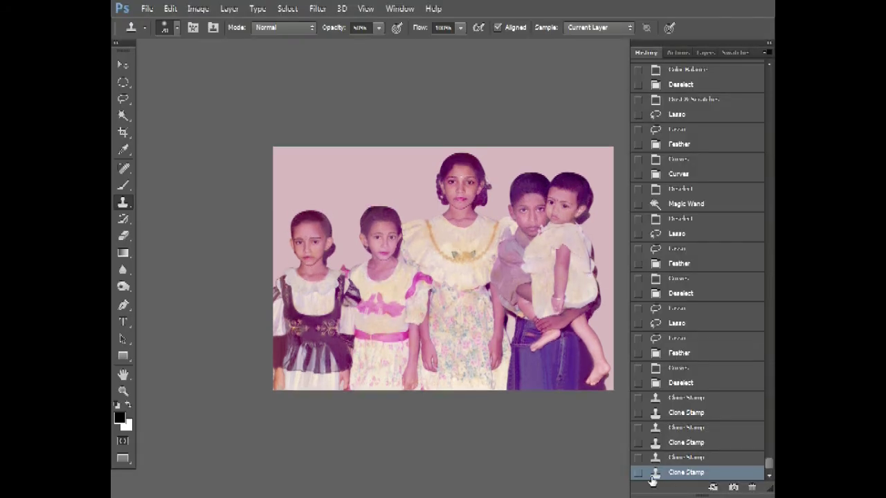
key(f)
key(Tab)
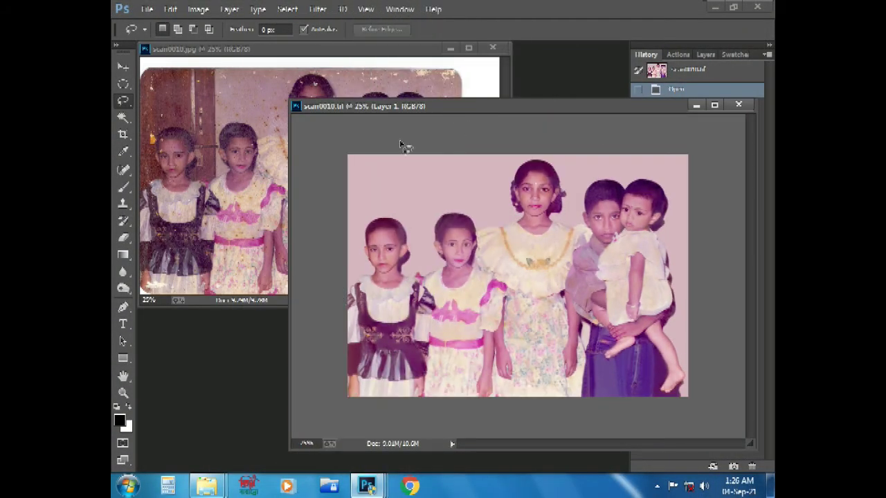
- Arrange the scan0010.jpg and scan0010.tif windows next to each other
key(ctrl+minus)
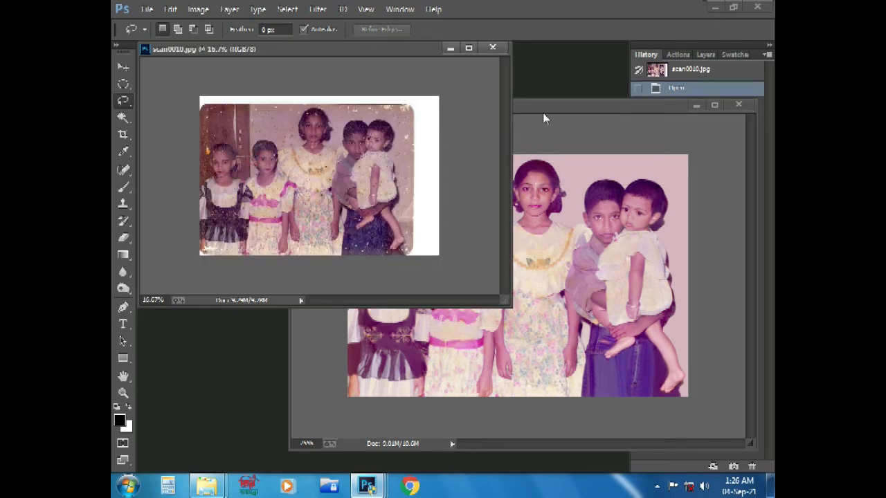
click(543, 112)
drag(433, 116, 309, 157)
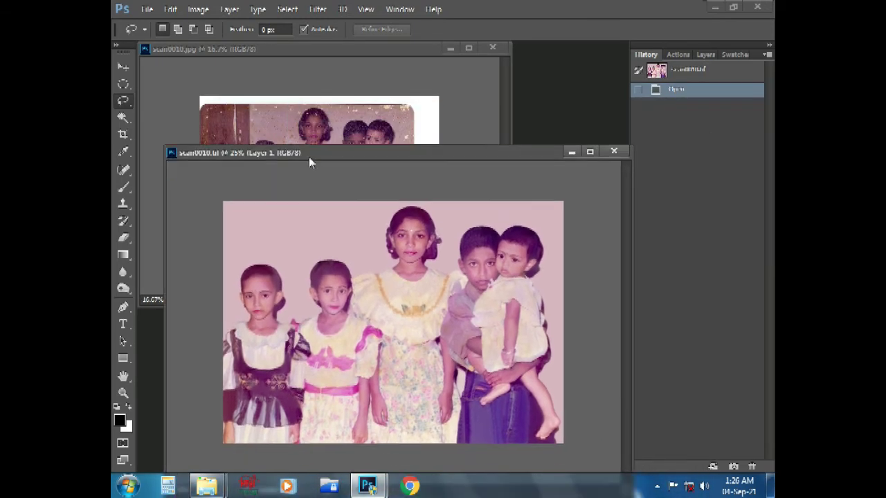
click(364, 99)
key(ctrl+minus)
click(425, 326)
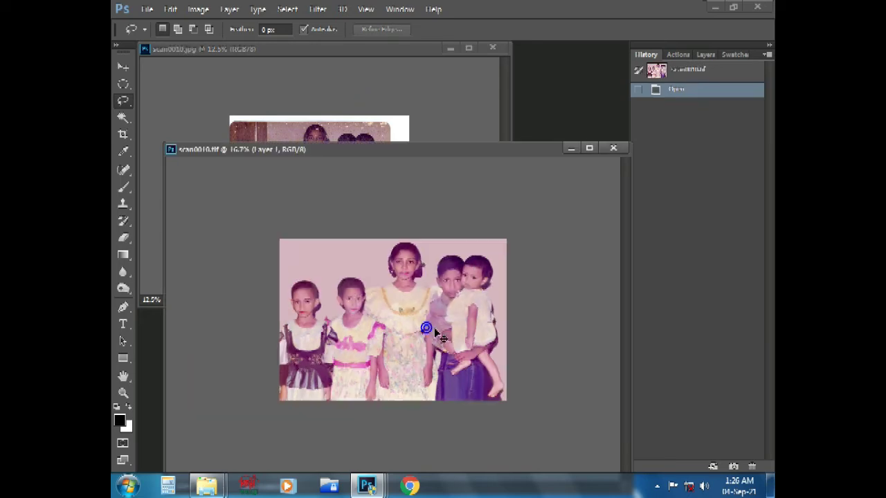
key(ctrl+minus)
drag(357, 150, 320, 203)
mouse_move(302, 236)
mouse_down()
mouse_move(545, 206)
mouse_move(593, 129)
mouse_move(591, 109)
mouse_up()
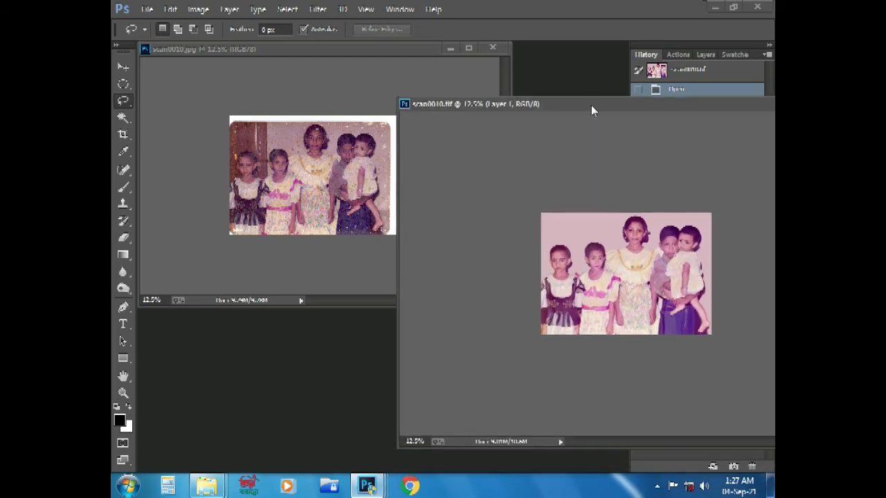
- Zoom both the original and retouched scans to 25%
key(ctrl+plus)
click(331, 244)
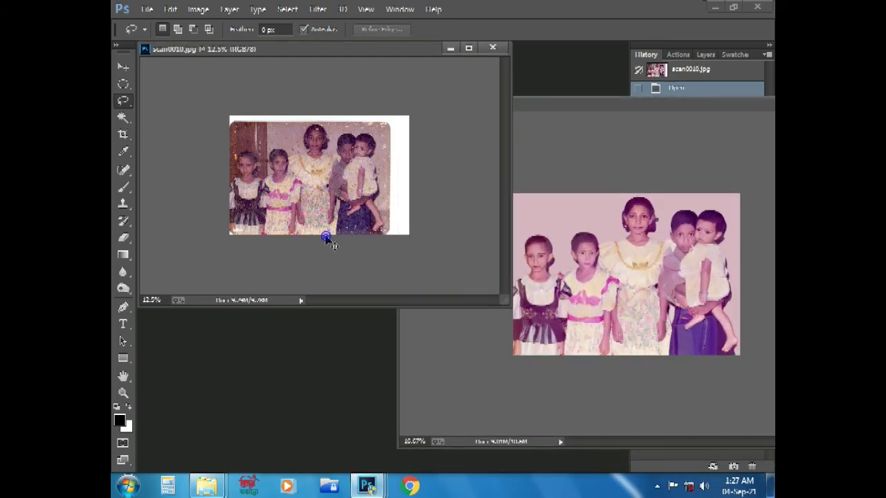
key(ctrl+plus)
drag(594, 115, 614, 107)
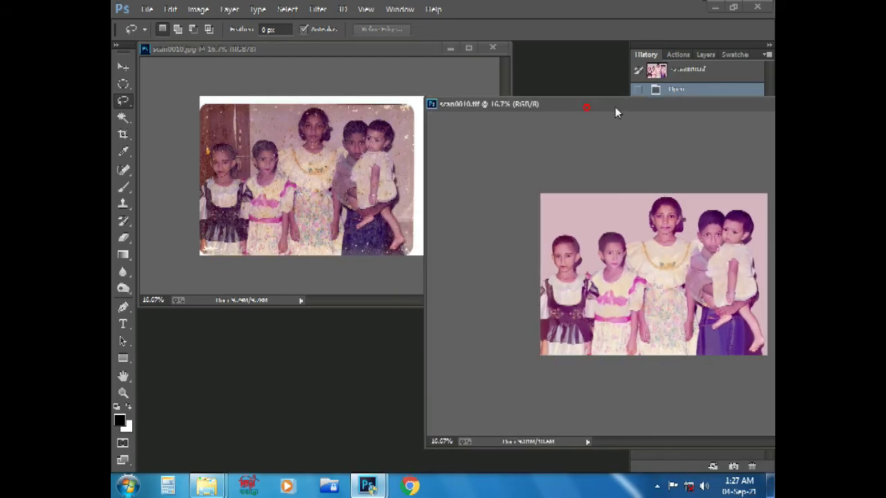
click(299, 177)
key(ctrl+plus)
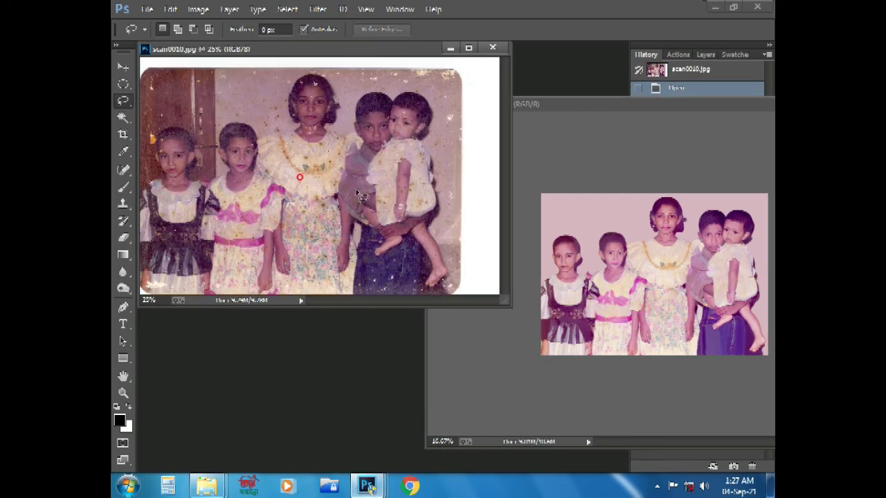
click(586, 218)
key(ctrl+plus)
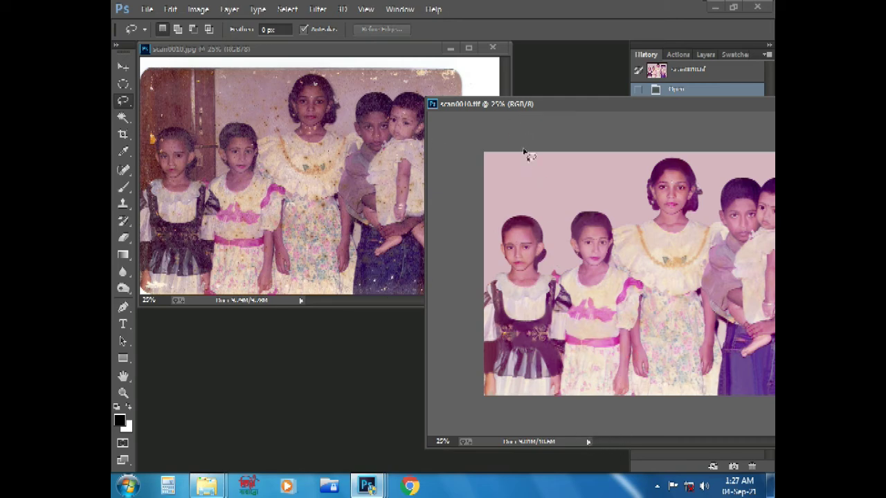
- Move the scan0014.tif window down-left beside scan0014.jpg
mouse_move(544, 110)
mouse_down()
mouse_move(473, 217)
mouse_move(462, 139)
mouse_move(475, 219)
mouse_move(484, 69)
mouse_move(436, 79)
mouse_move(430, 144)
mouse_up()
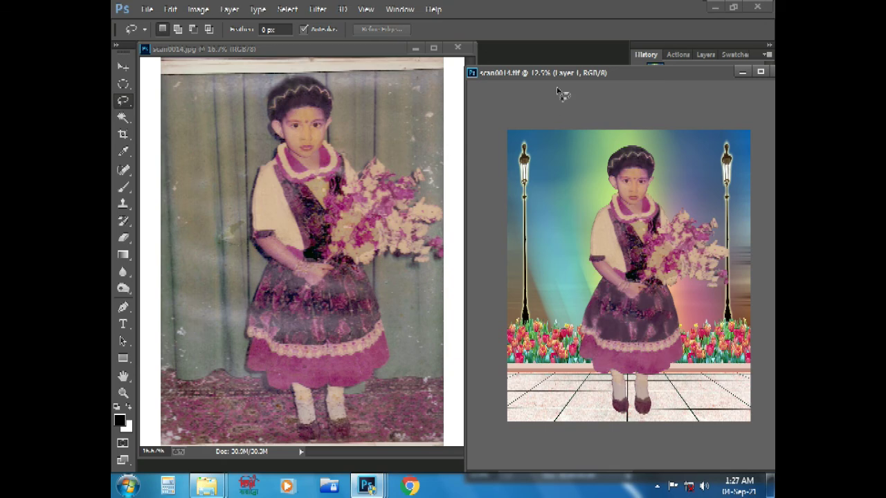
- Zoom scan0014.tif to 16.7% and place it beside the original scan0014.jpg
key(ctrl+plus)
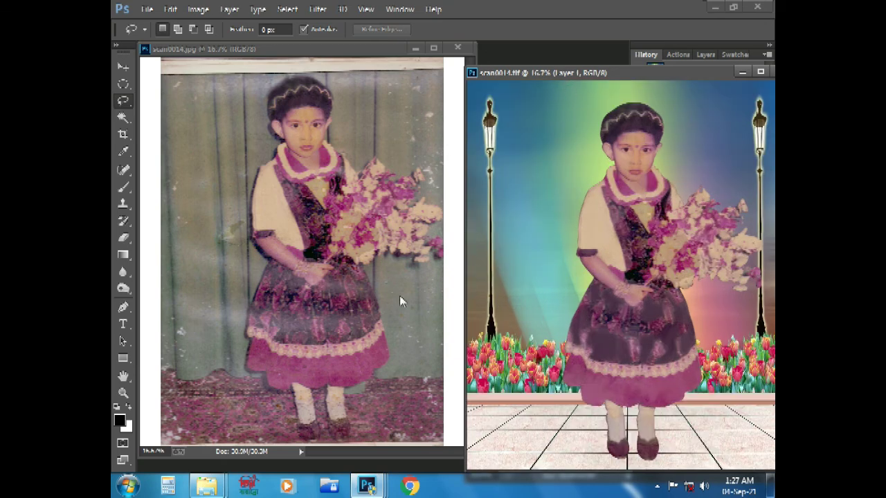
mouse_move(511, 82)
mouse_down()
mouse_move(500, 125)
mouse_move(429, 142)
mouse_move(415, 97)
mouse_move(294, 60)
mouse_move(203, 58)
mouse_move(483, 67)
mouse_up()
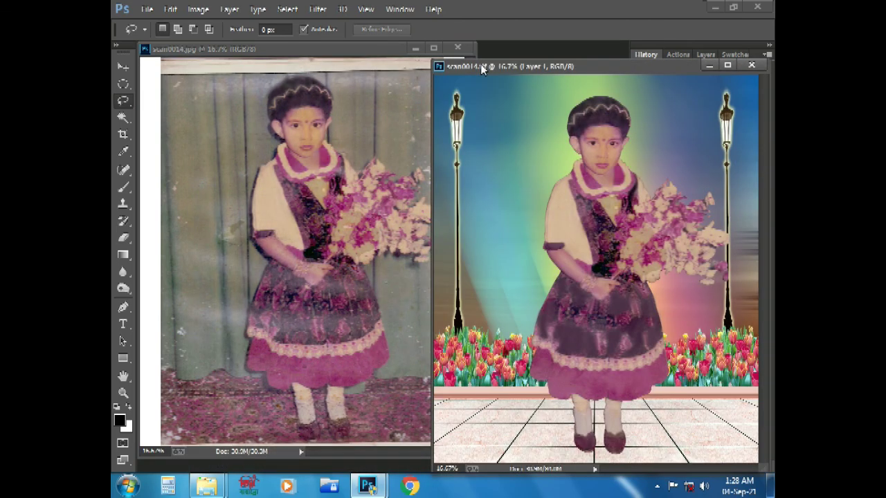